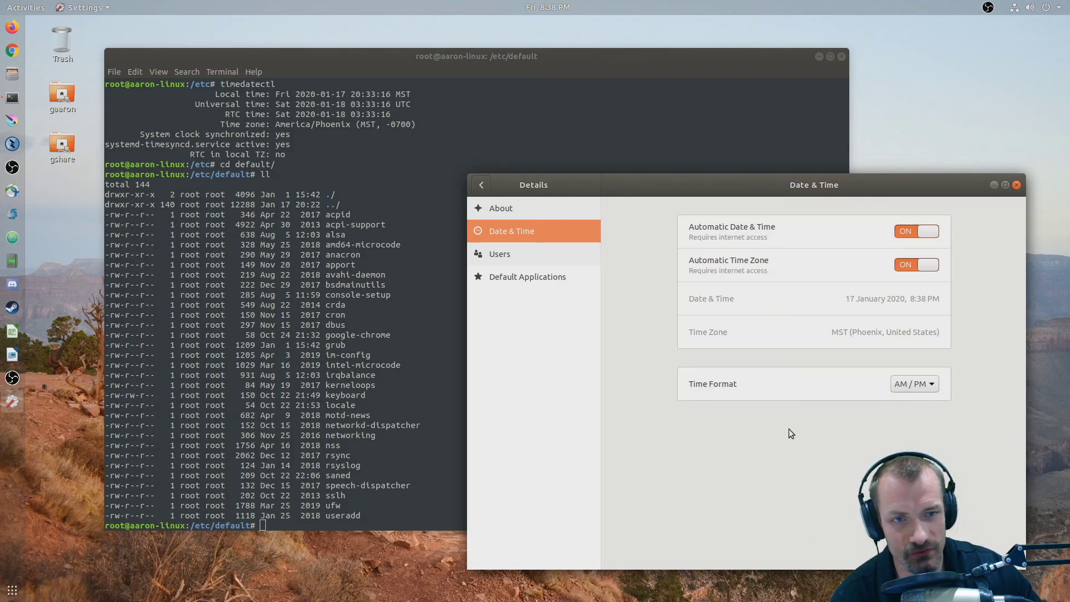
Run rcS and then ll rcS in /etc/default, confirming neither exists.
click(434, 376)
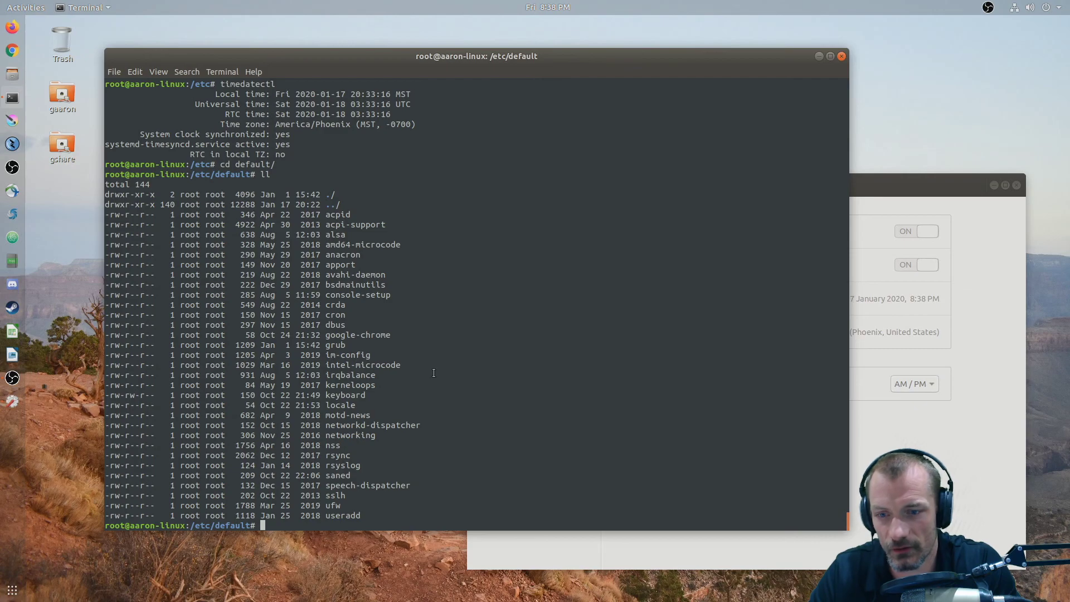
text(rc)
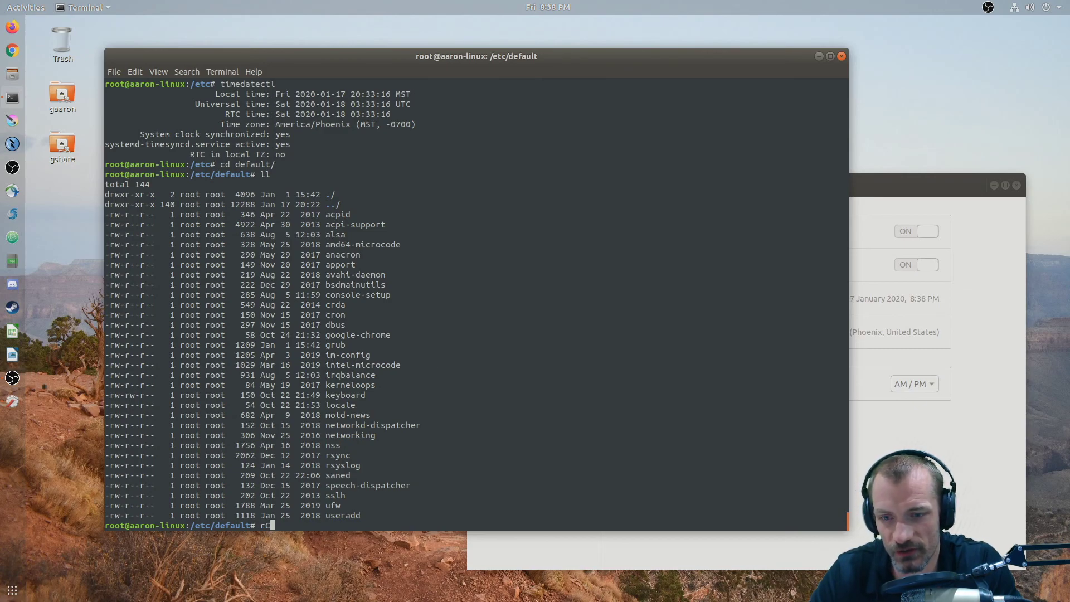
text(S)
key(Return)
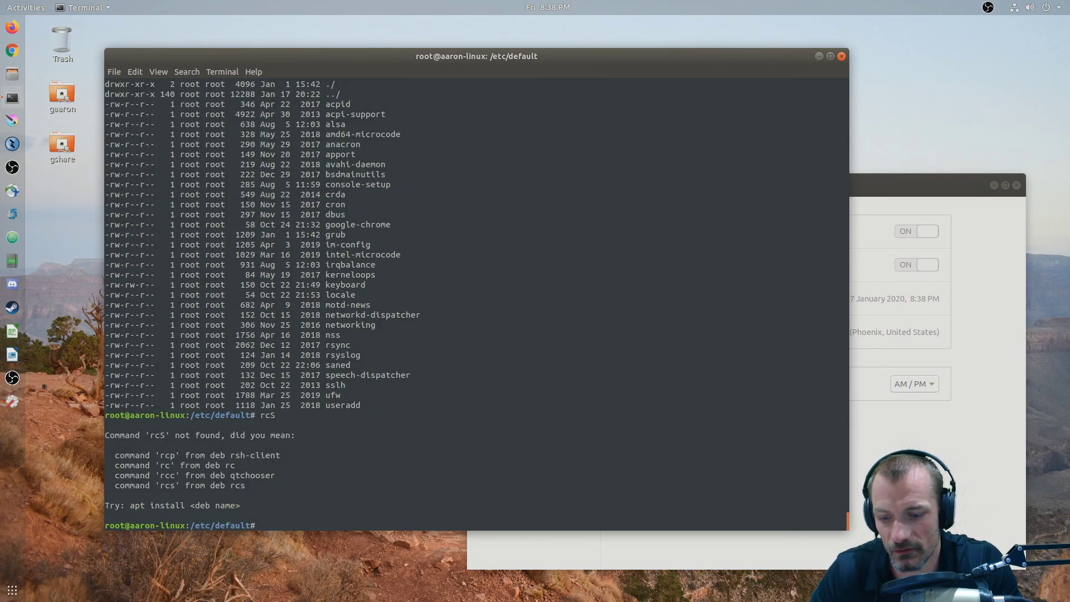
text(ll )
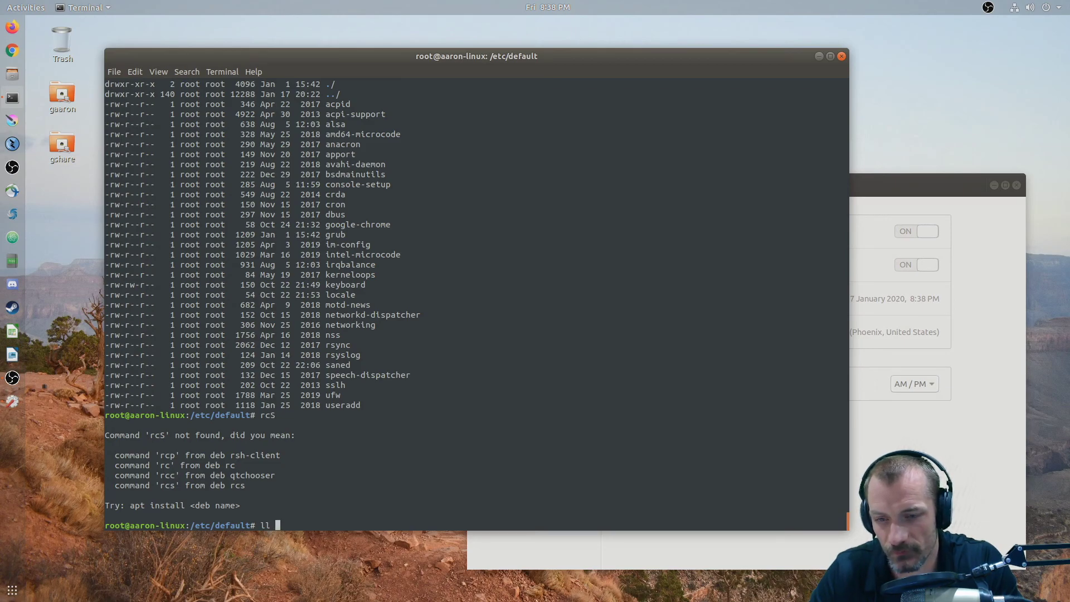
text(R)
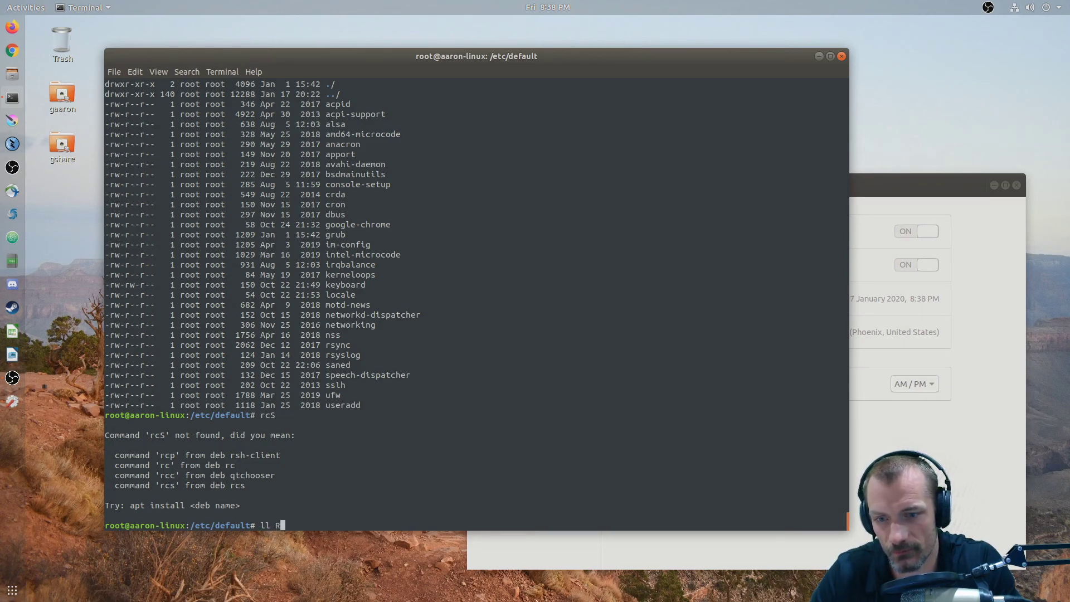
text(cS)
key(Return)
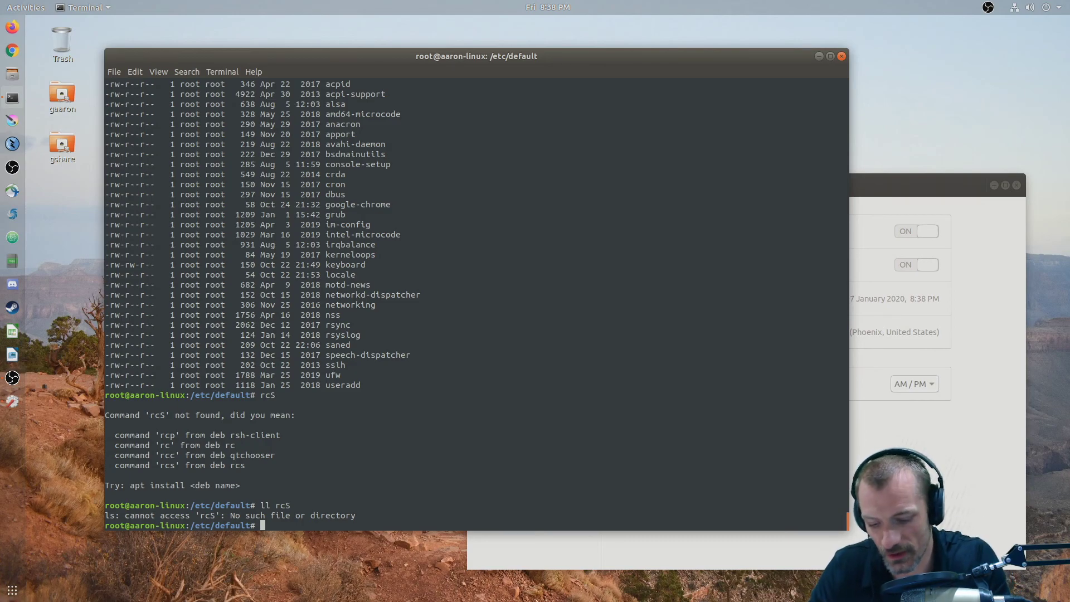
text(timedata)
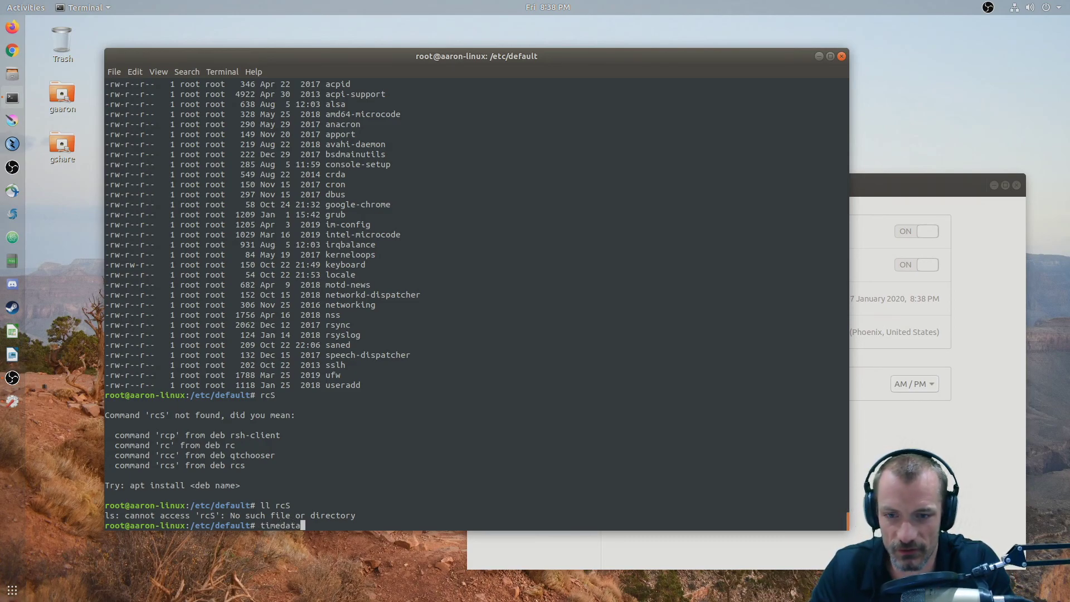
key(BackSpace)
text(ectl)
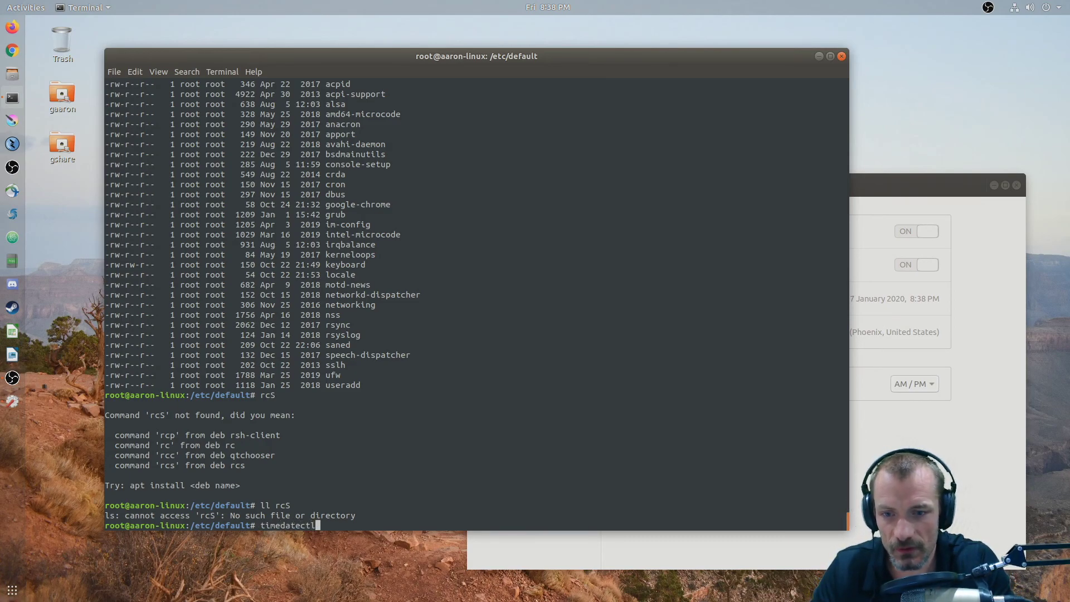
Run timedatectl and highlight the RTC in local TZ line, the -0700 offset, and the 03:38:52 UTC and RTC times.
key(Return)
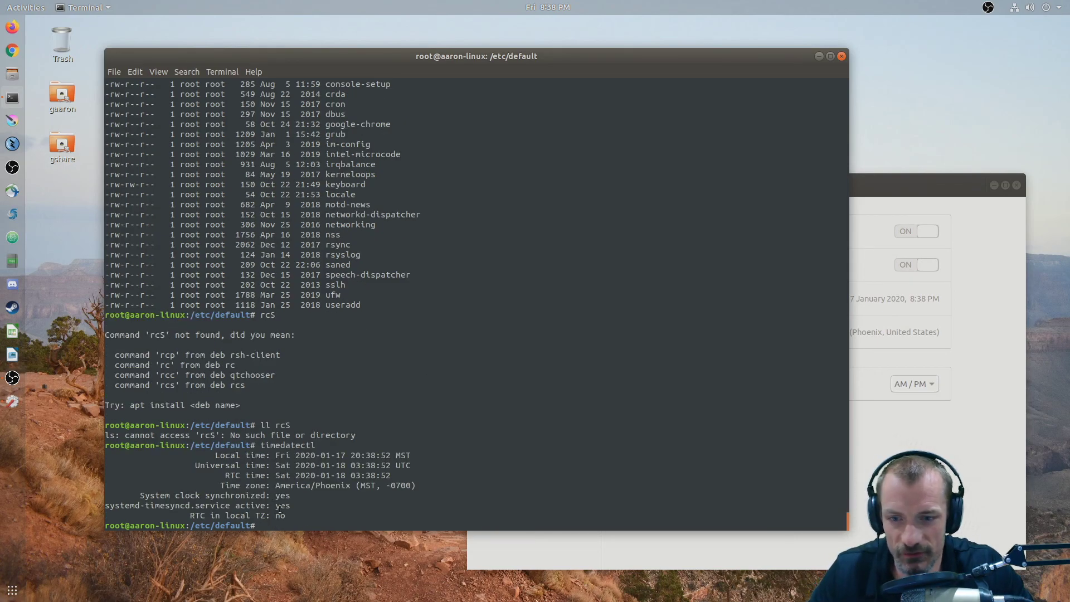
drag(293, 516, 176, 515)
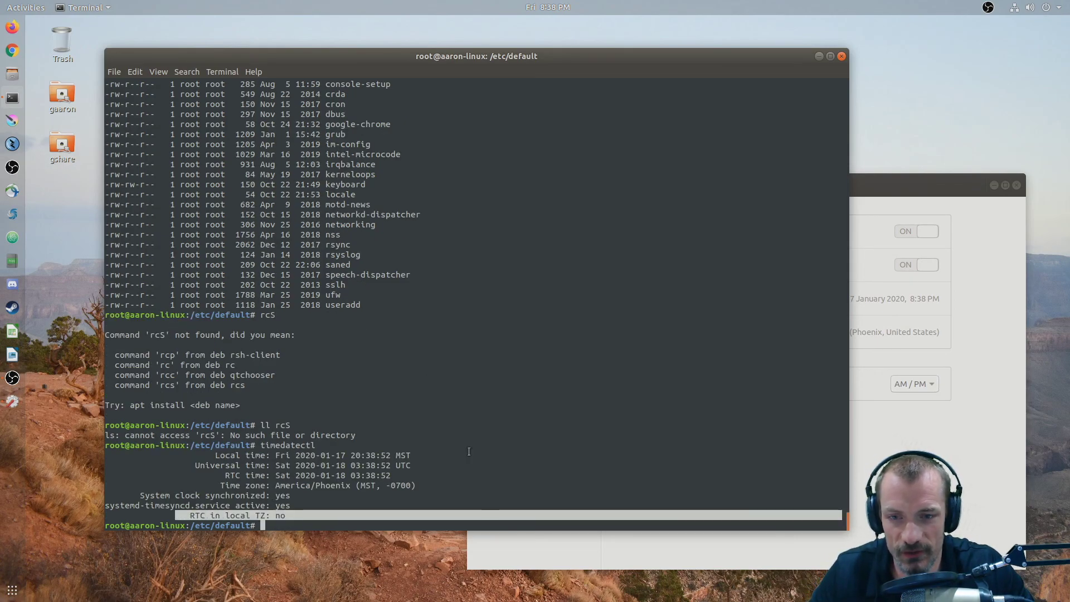
click(484, 443)
drag(412, 485, 390, 485)
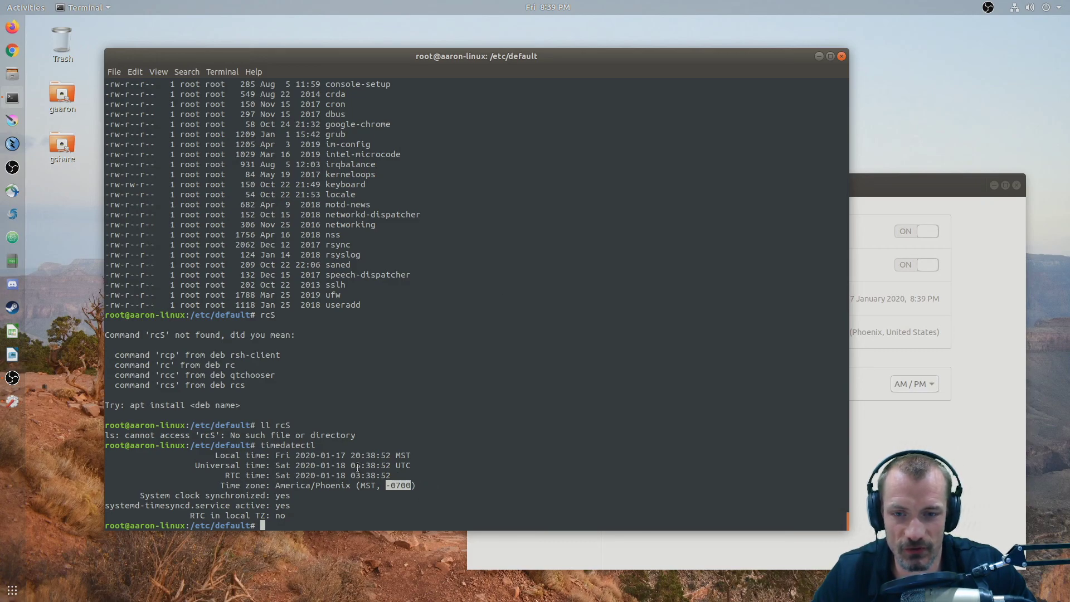
mouse_move(351, 465)
mouse_down()
mouse_move(390, 465)
mouse_move(390, 485)
mouse_up()
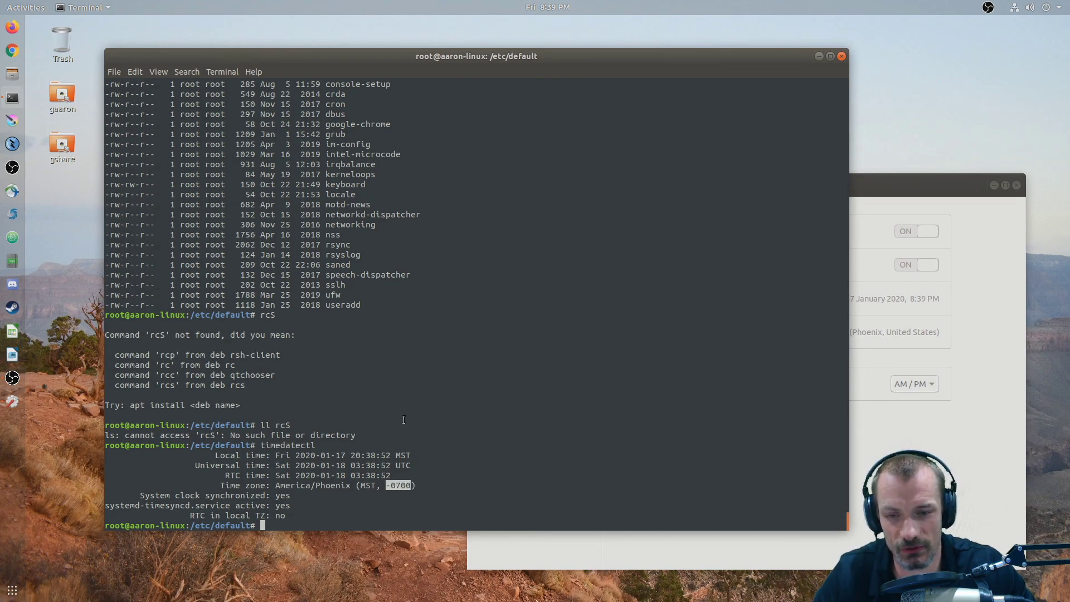
drag(350, 474, 390, 474)
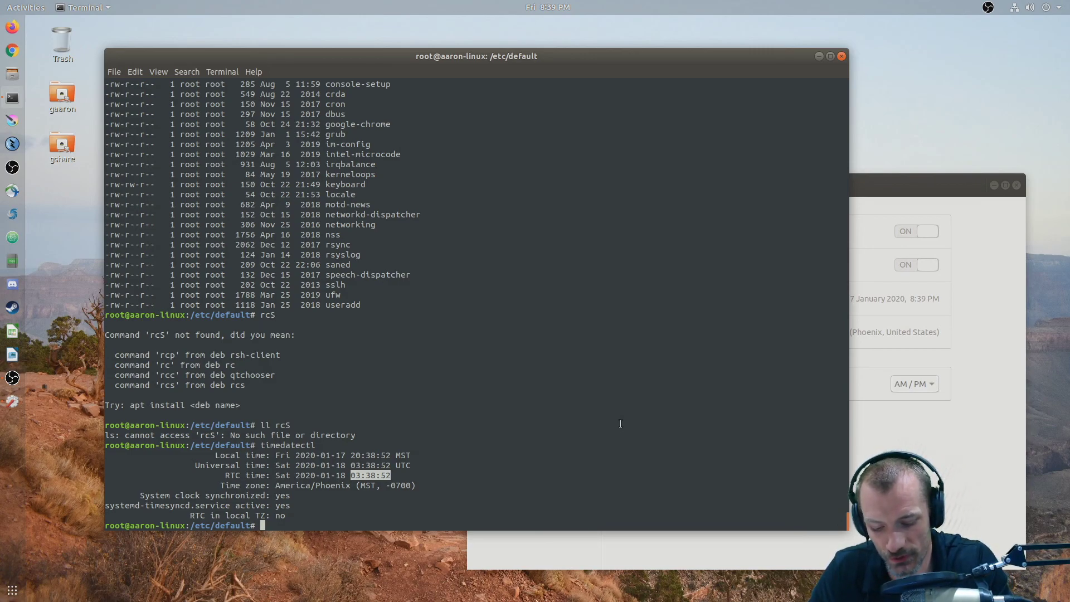
text(timedat)
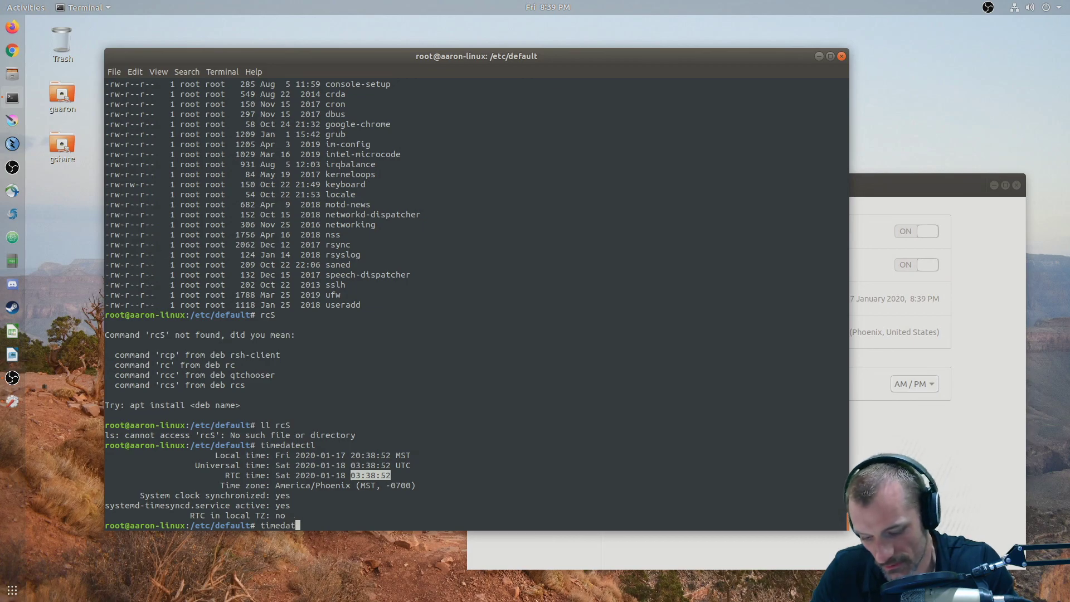
text(ectl set-)
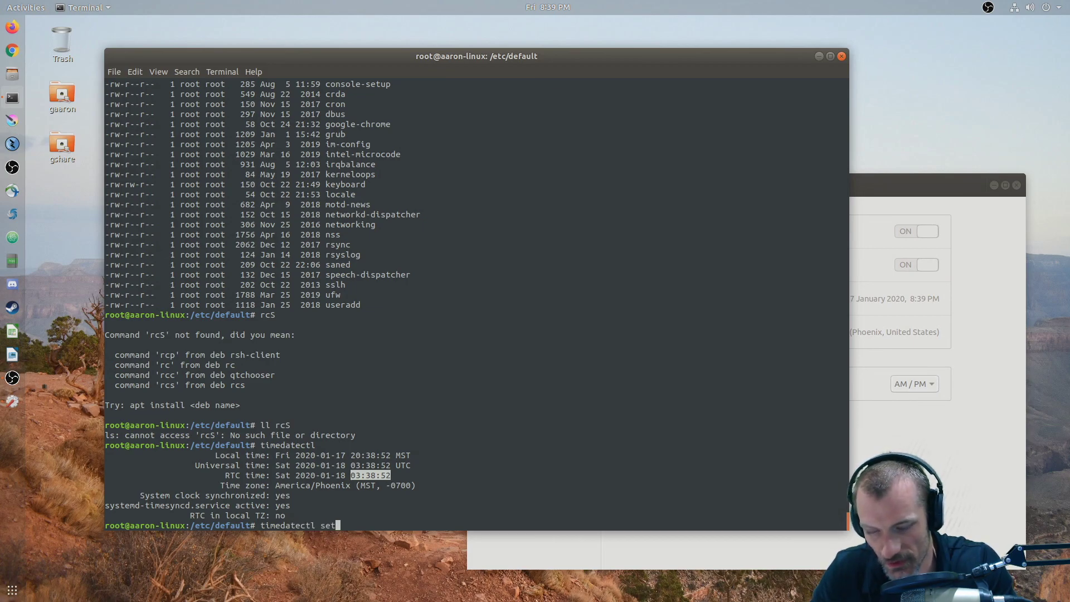
text(lo9cal)
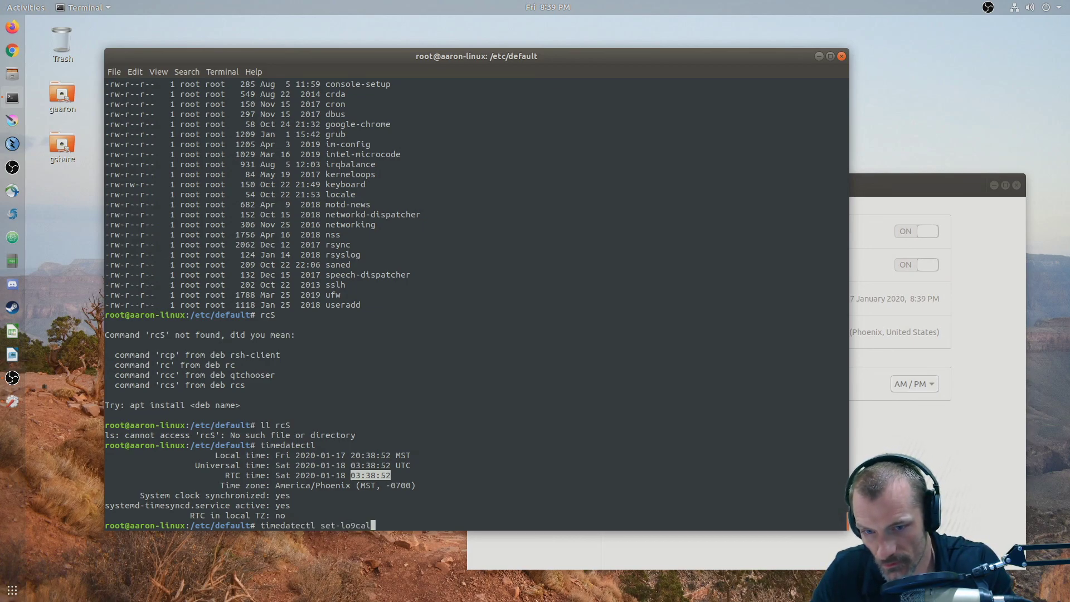
Fix typos and run timedatectl set-local-rtc 1 --adjust-system-clock.
key(BackSpace)
key(BackSpace)
key(BackSpace)
key(BackSpace)
text(cal-rt )
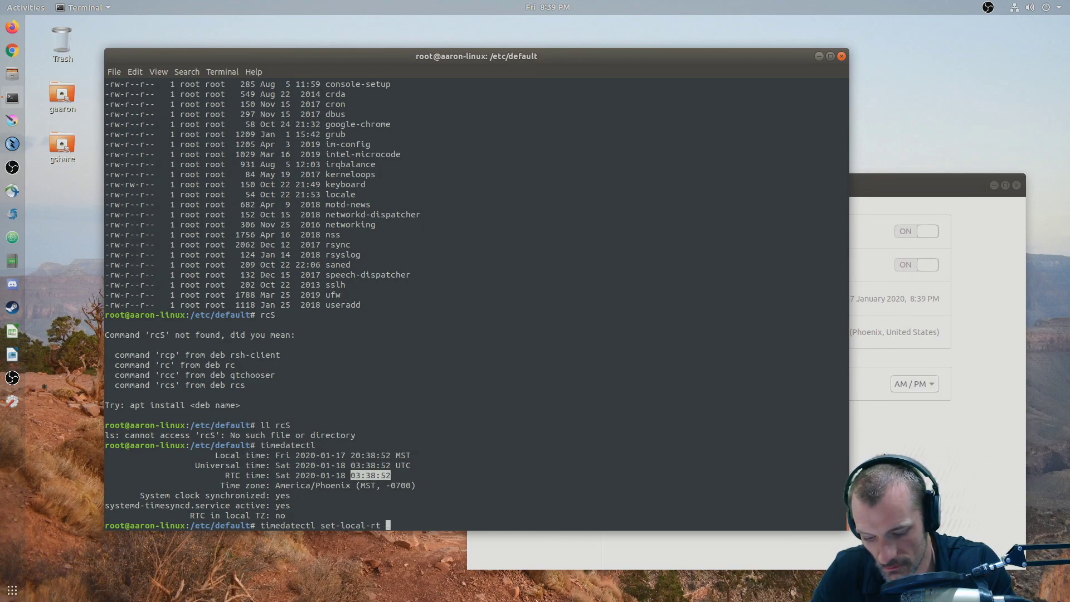
text(--ad)
key(BackSpace)
key(BackSpace)
key(BackSpace)
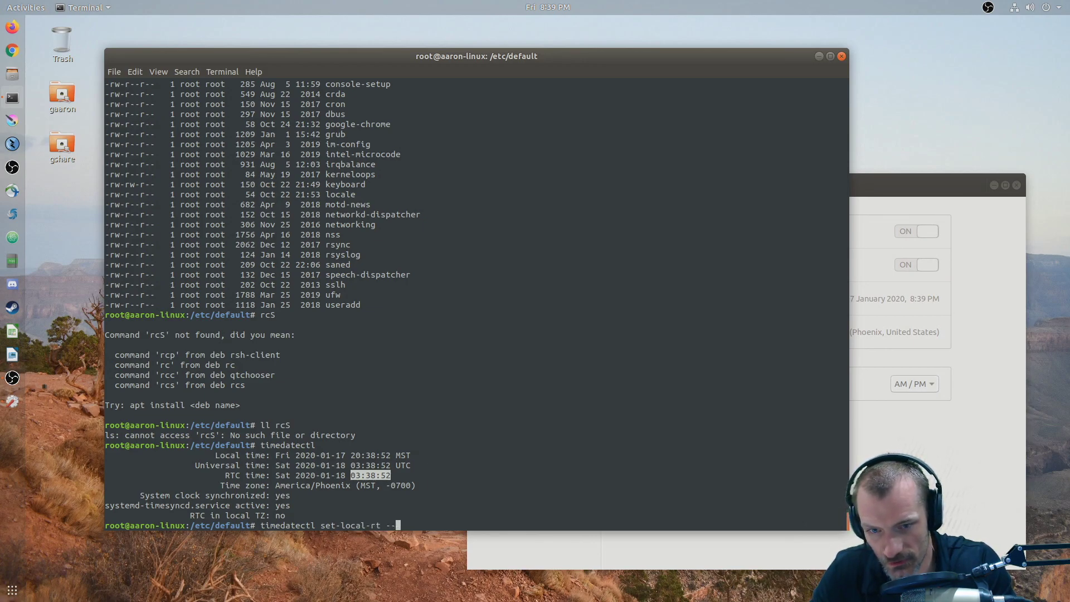
key(BackSpace)
text(c 1)
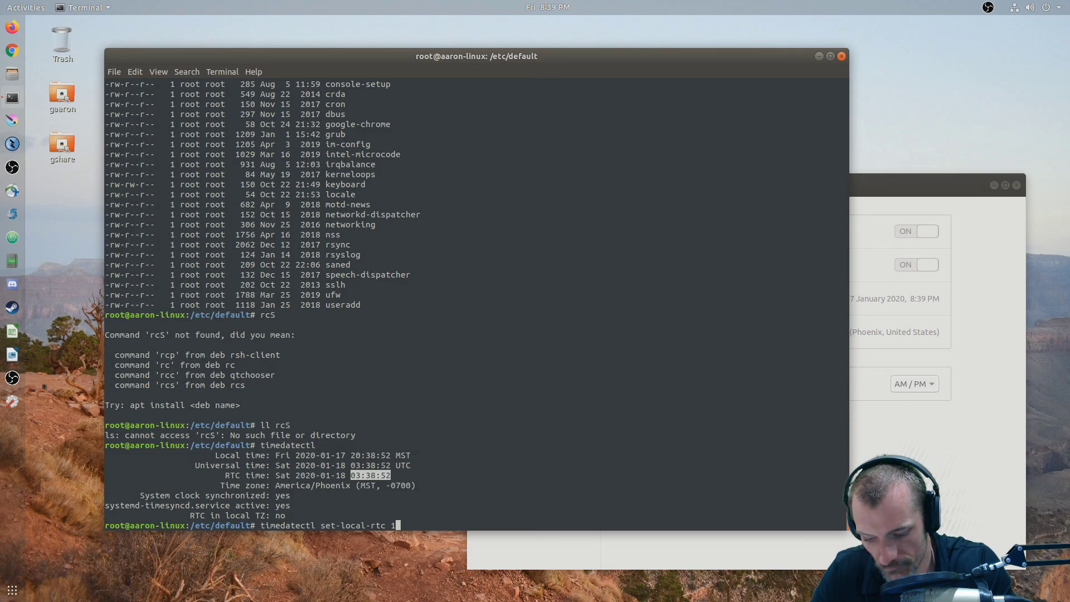
text( --adjust-system)
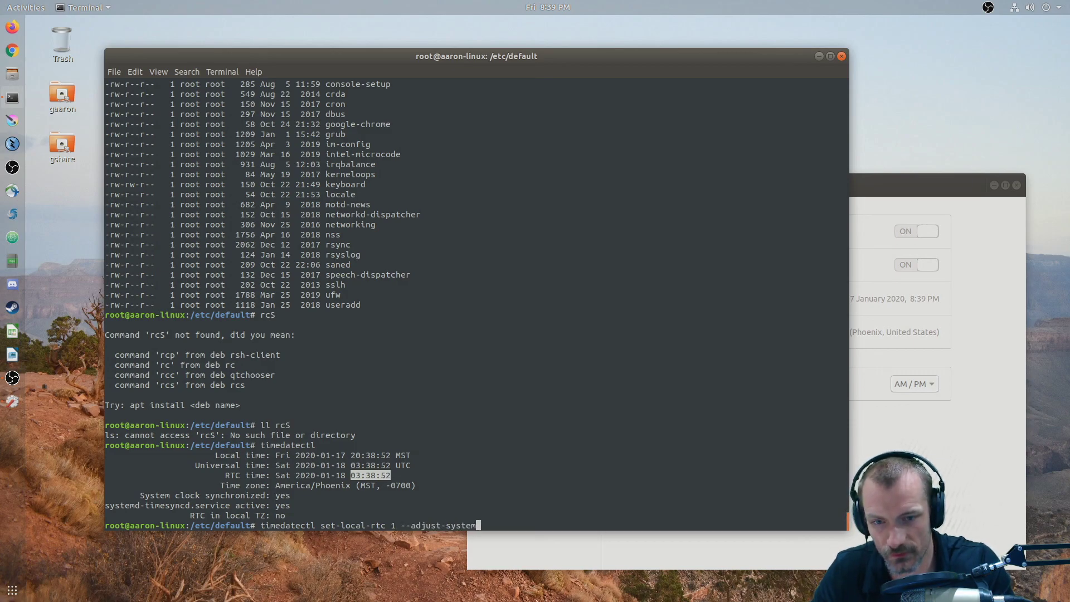
text(-clock)
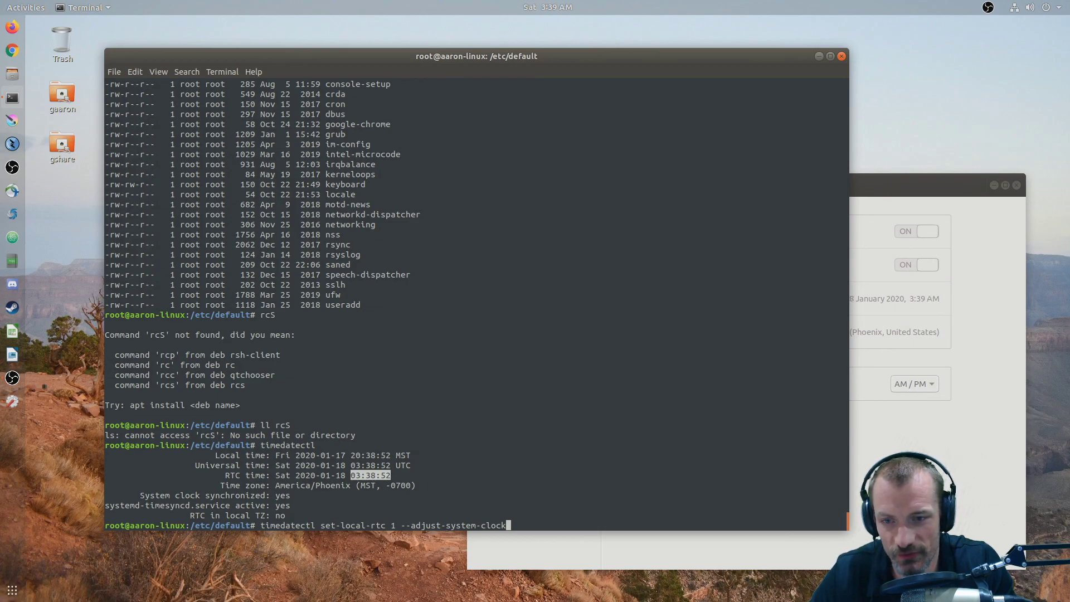
key(Return)
text(timedatectl)
key(Return)
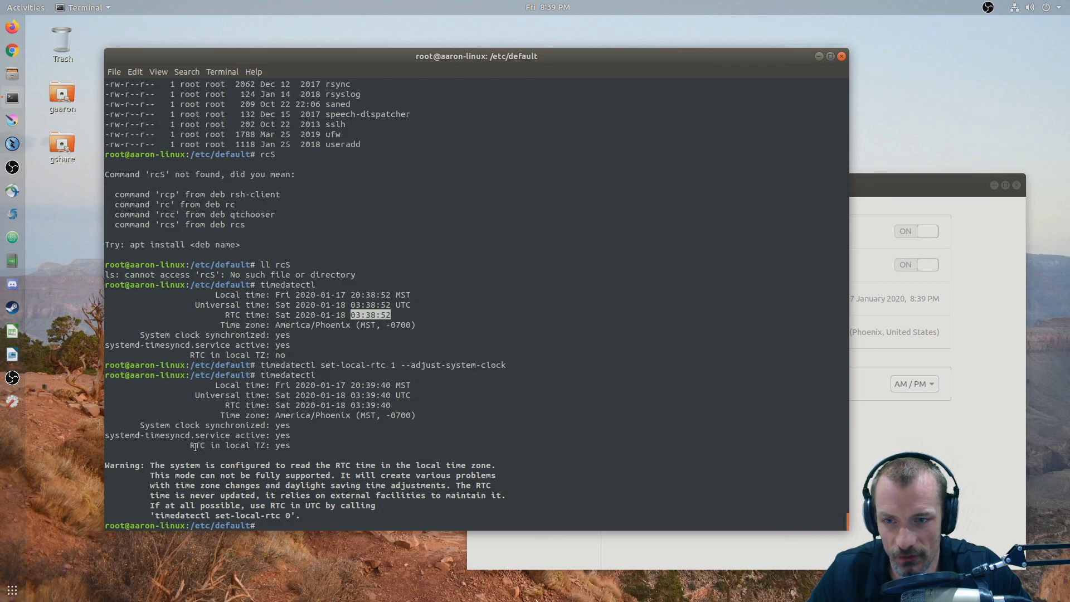
drag(193, 445, 290, 446)
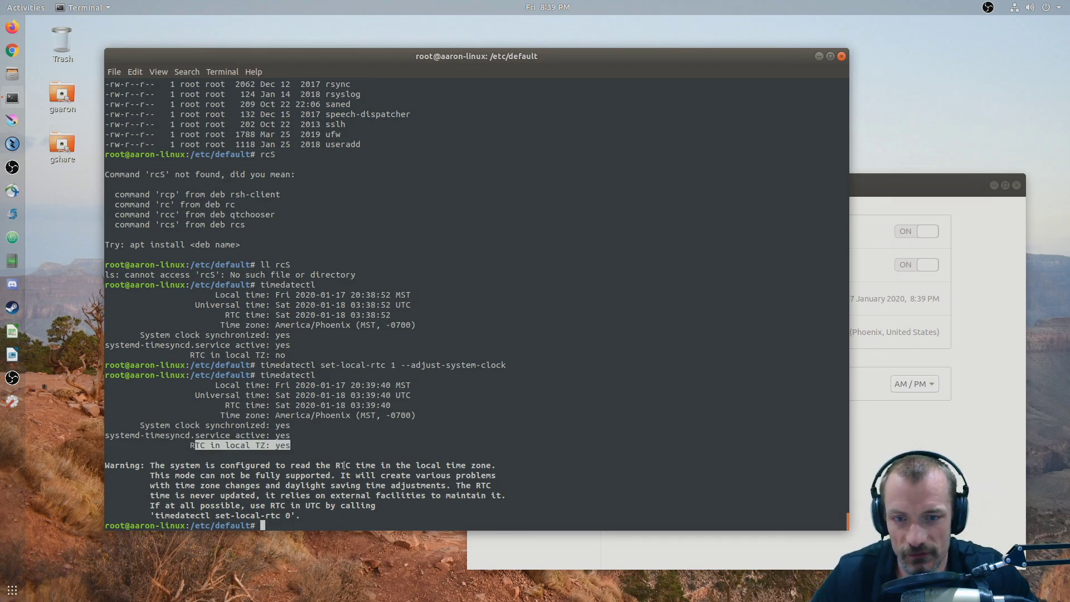
click(348, 415)
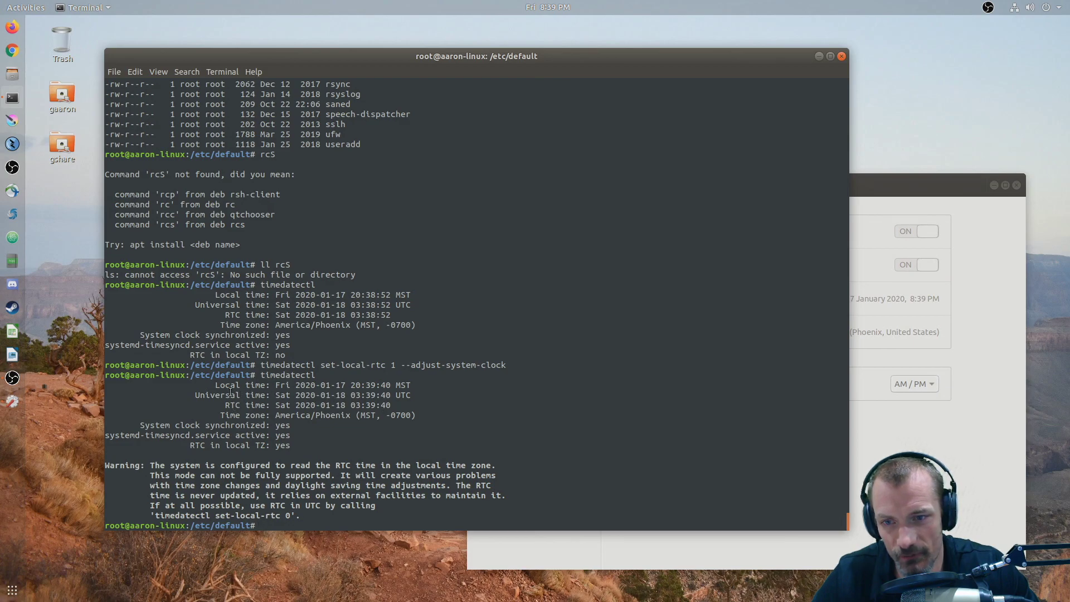
drag(225, 386, 485, 394)
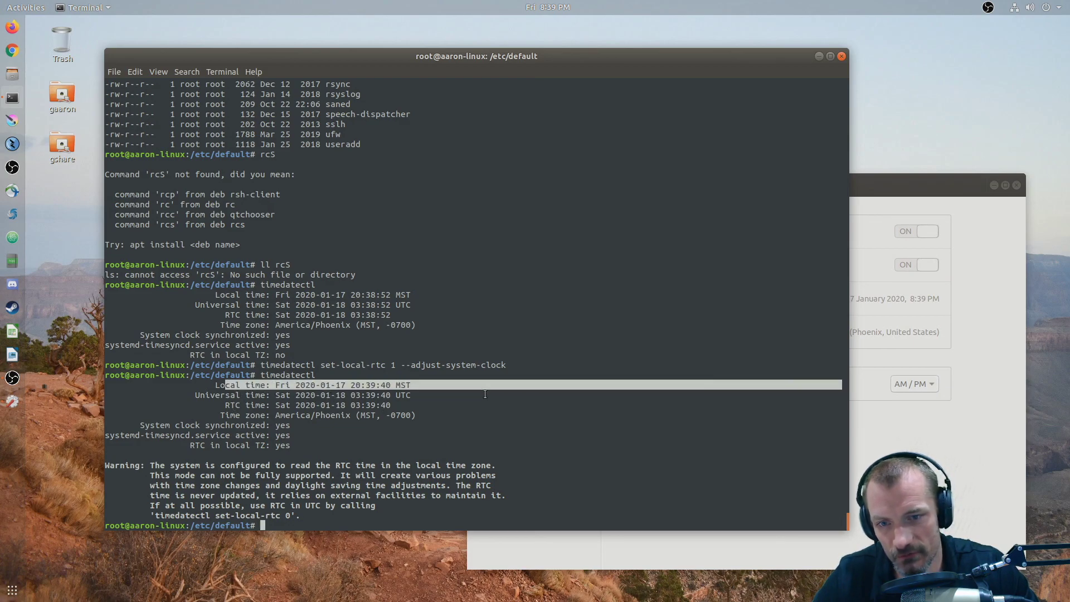
drag(225, 404, 449, 411)
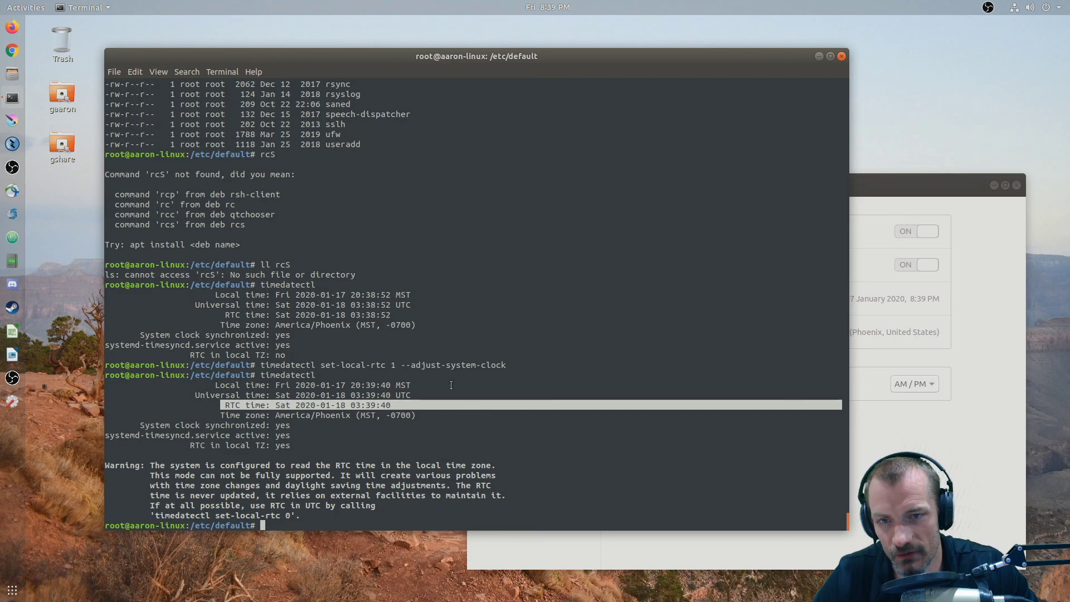
drag(216, 295, 408, 300)
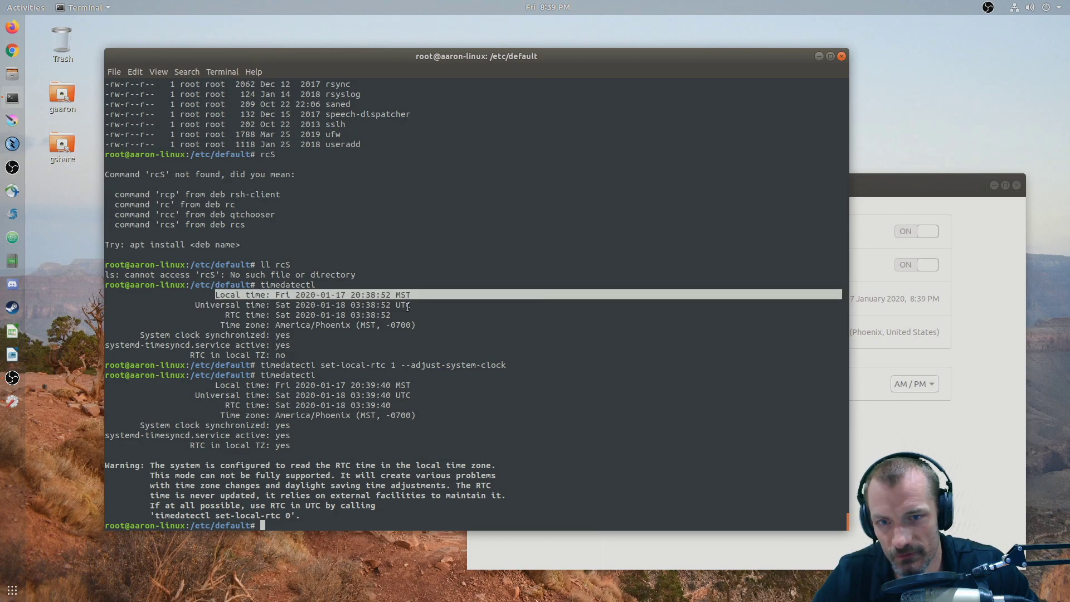
drag(211, 314, 410, 318)
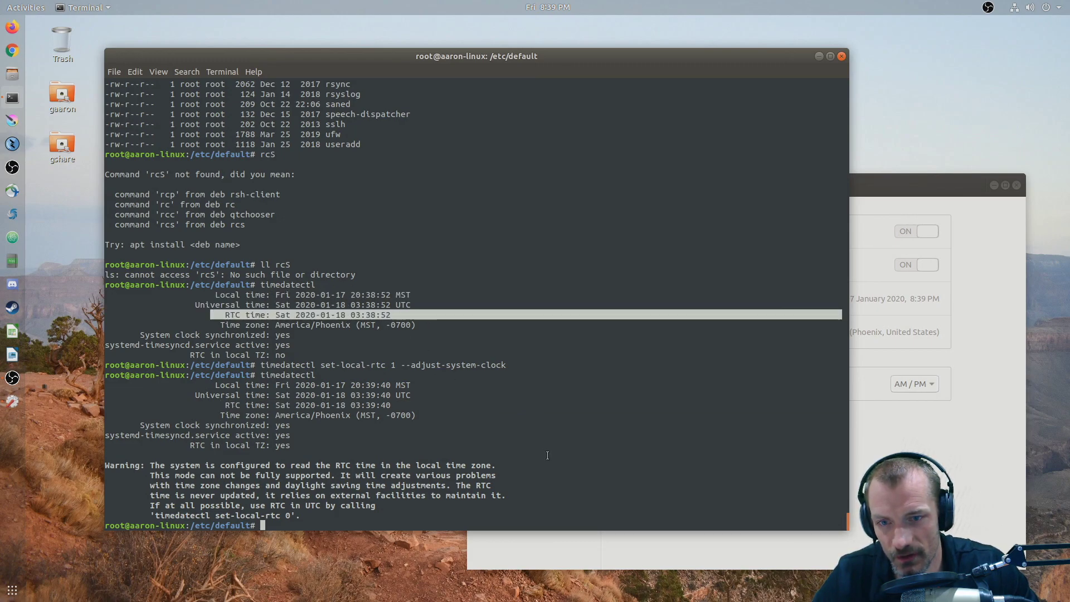